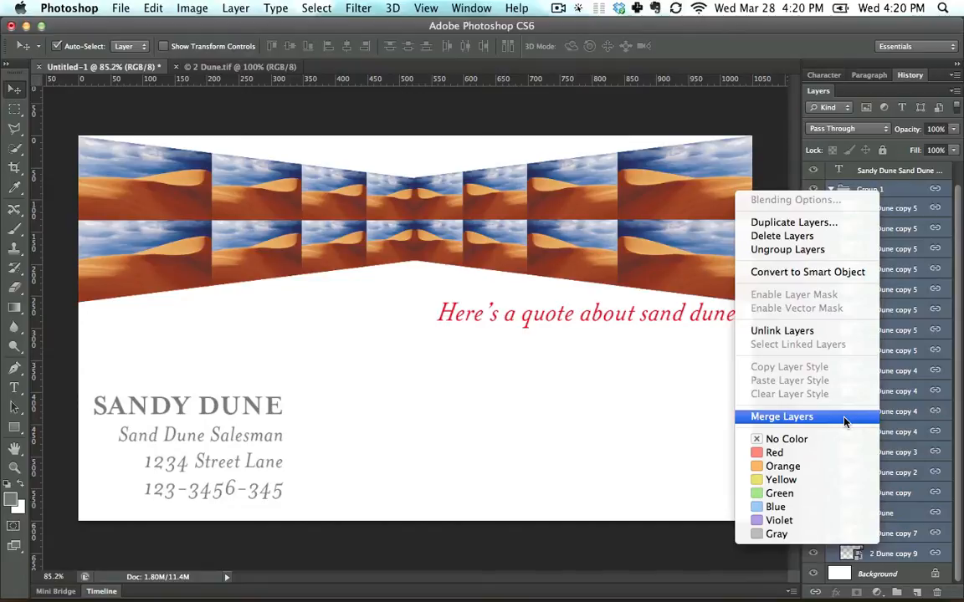
Step: Merge the selected Group 1 and its dune image layers into a single layer
click(844, 420)
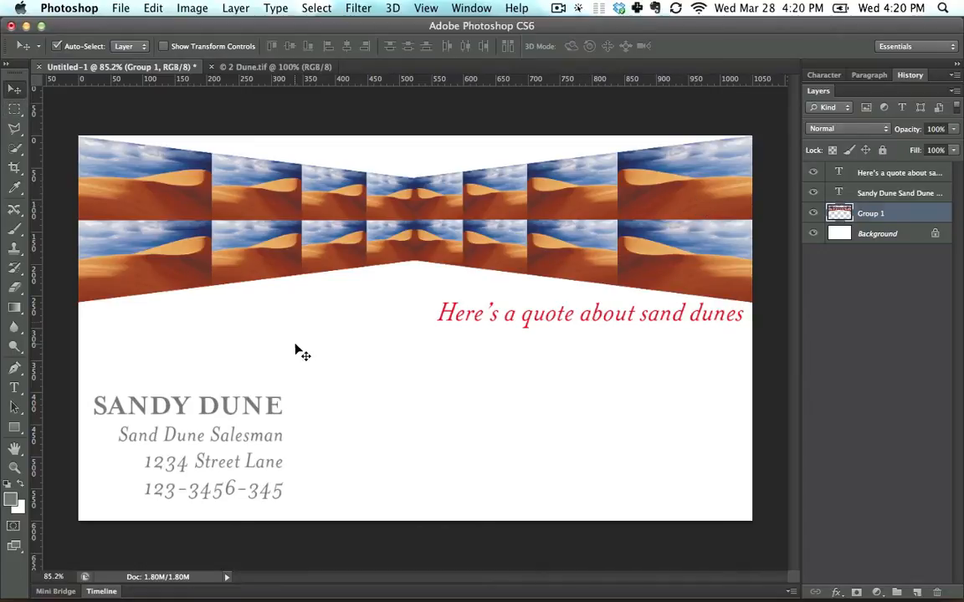
mouse_move(328, 205)
mouse_down()
mouse_move(327, 331)
mouse_move(323, 205)
mouse_up()
mouse_move(370, 267)
mouse_down()
mouse_move(366, 307)
mouse_move(365, 248)
mouse_up()
Step: Select the four central panels of the dune image strip with a rectangular marquee
click(14, 109)
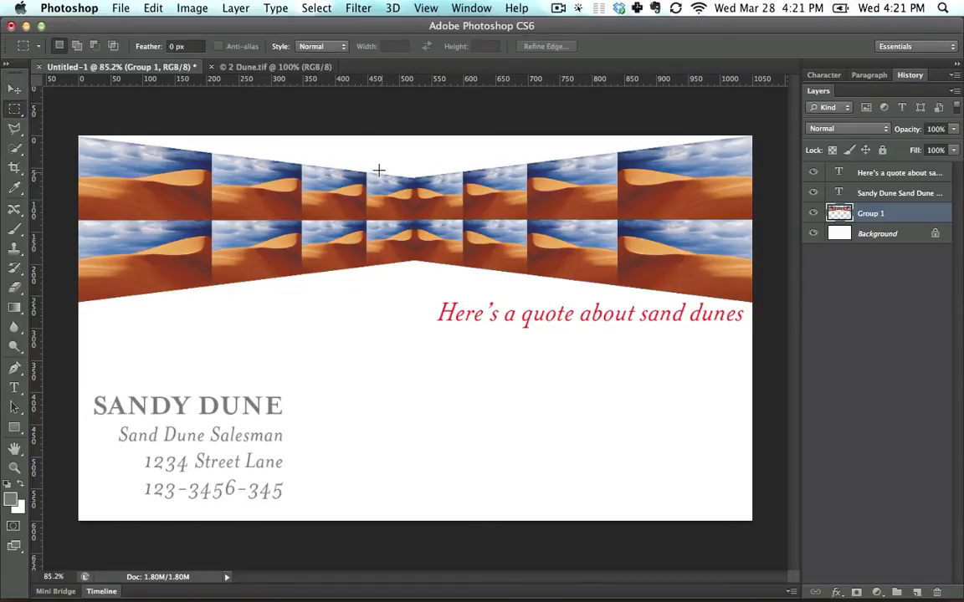
drag(367, 167, 463, 282)
click(14, 89)
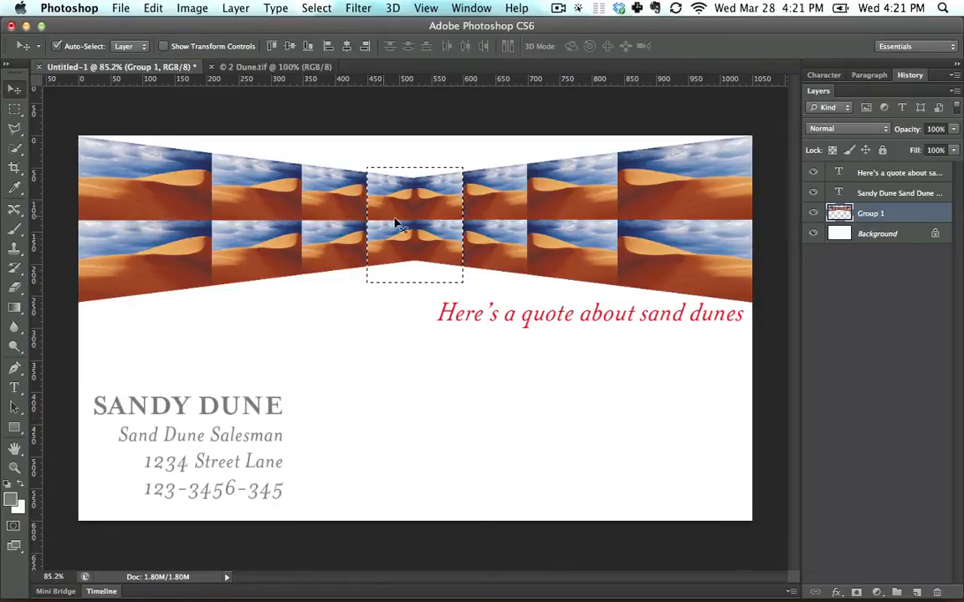
Step: Try moving the selected central panels to the card's lower-right area, deselecting and shifting them again, and undo these changes
drag(414, 260, 656, 424)
key(super+d)
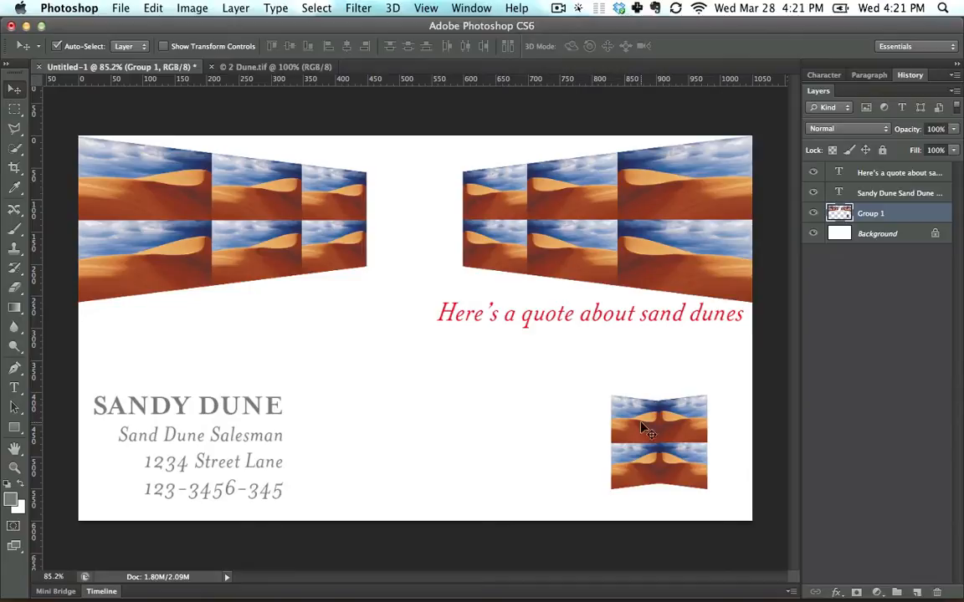
drag(657, 444, 562, 445)
key(super+z)
key(alt+super+z)
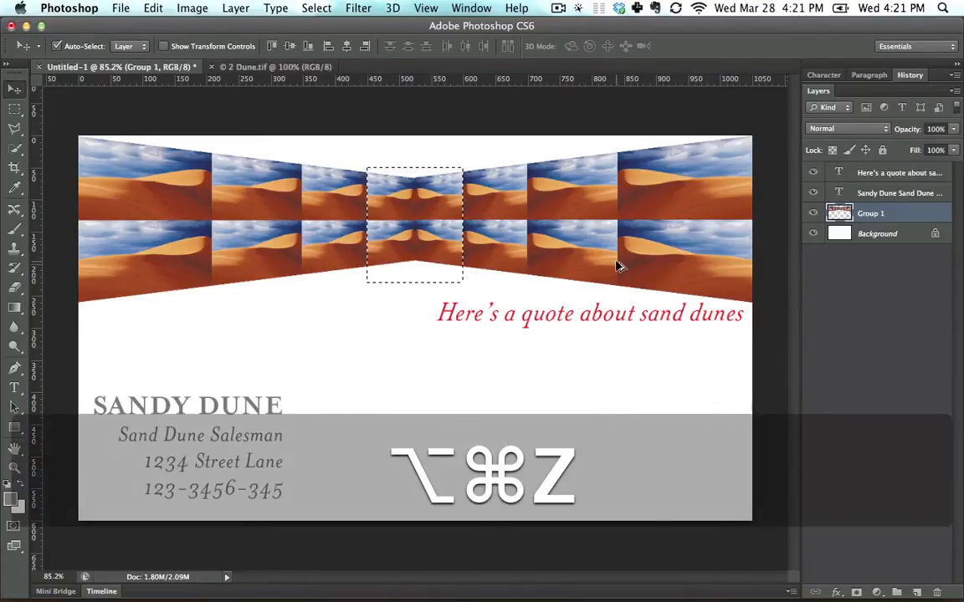
Step: Move the selected central dune panels to the blank area below the red quote and deselect them
key(m)
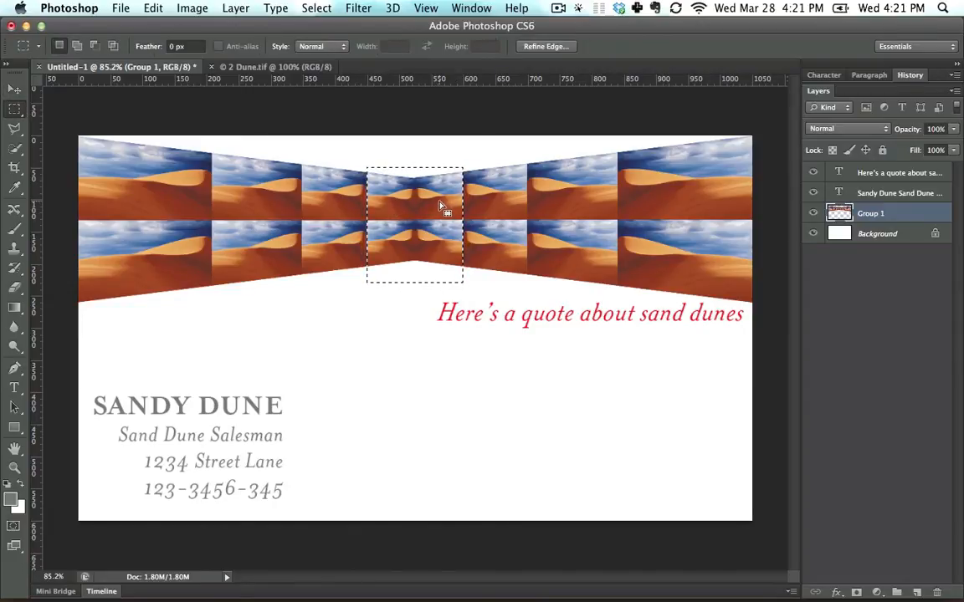
click(13, 90)
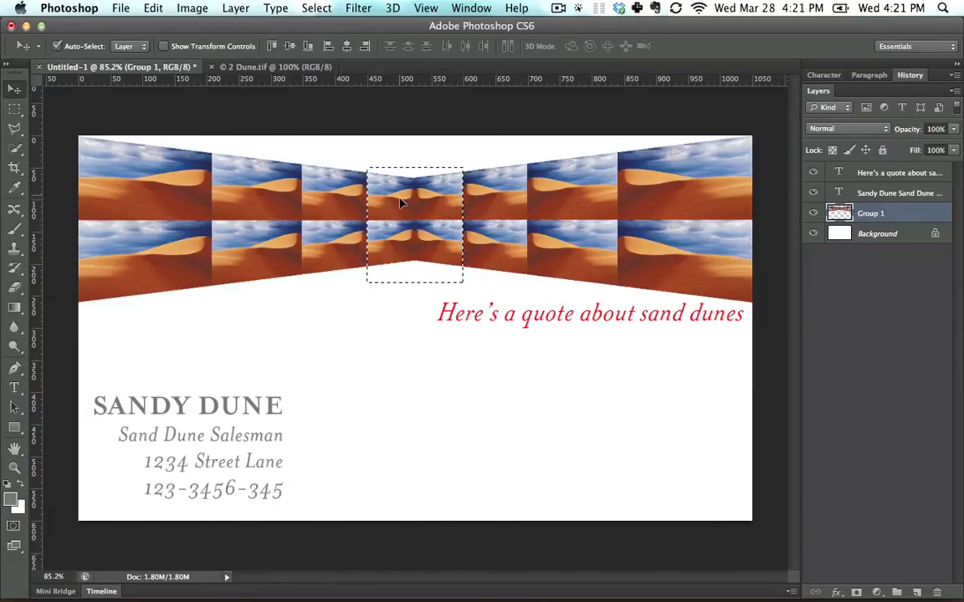
drag(410, 199, 572, 407)
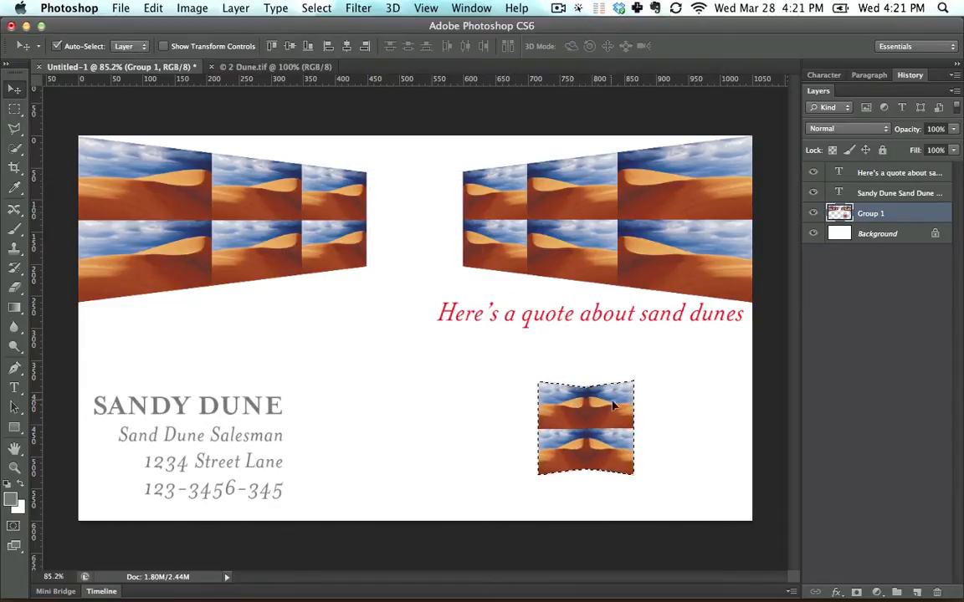
click(155, 13)
mouse_move(316, 8)
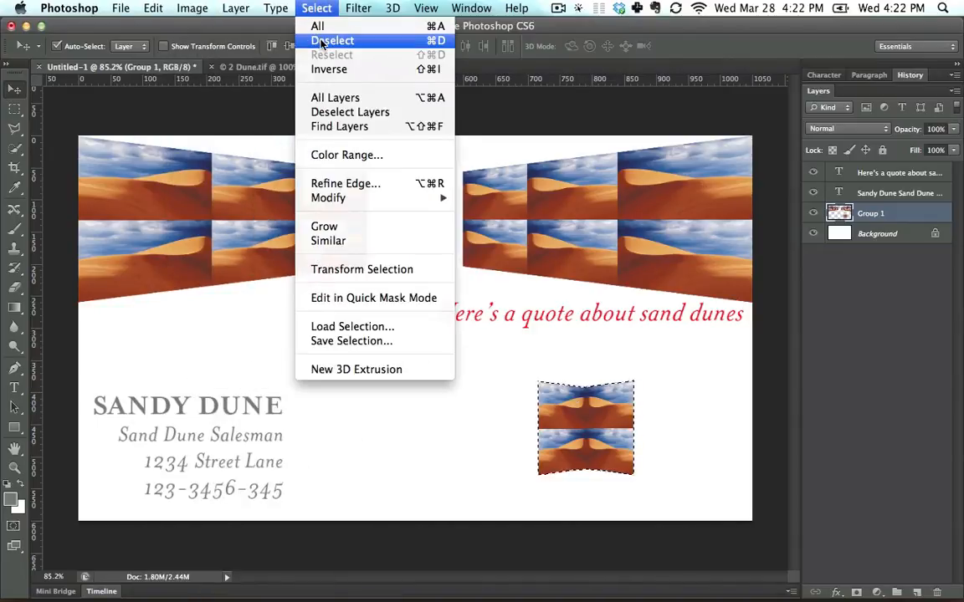
click(323, 42)
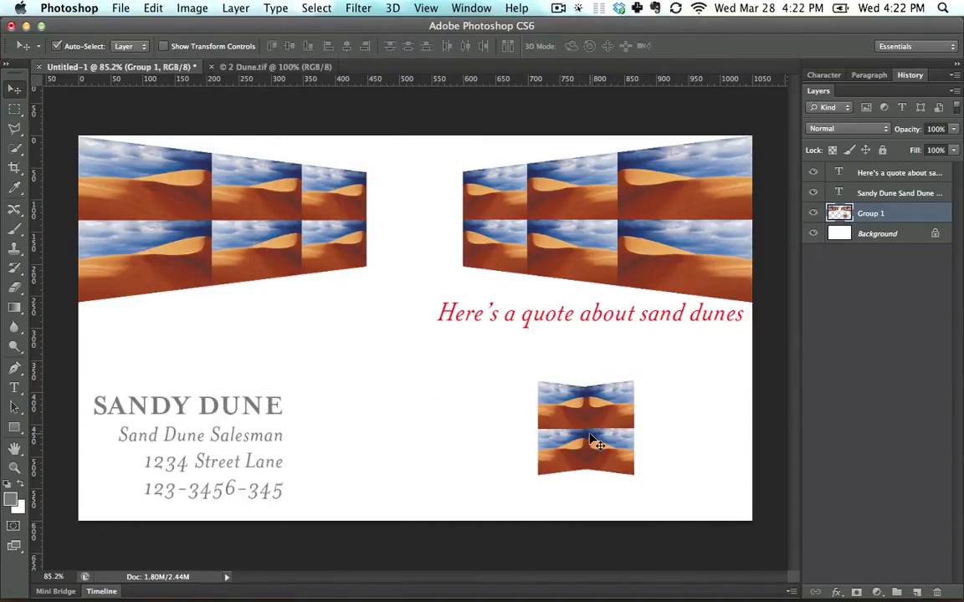
drag(590, 436, 499, 409)
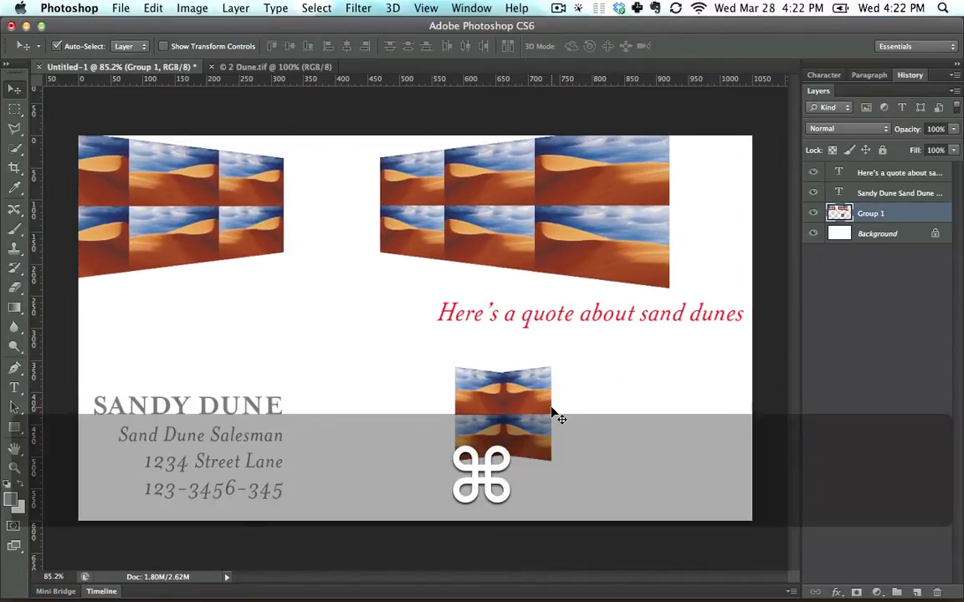
key(super+z)
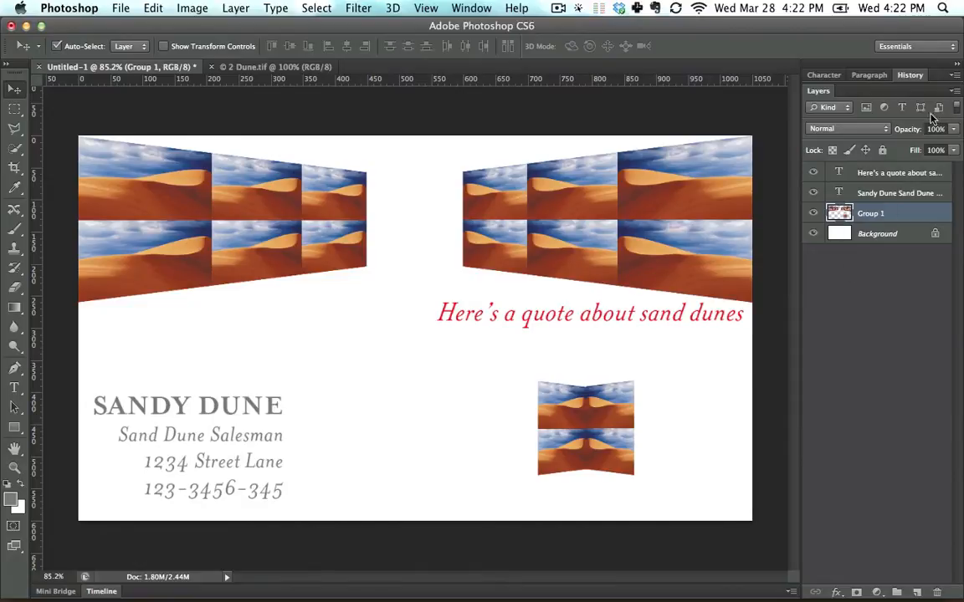
Step: Set the Layers panel thumbnails to the largest size
click(955, 91)
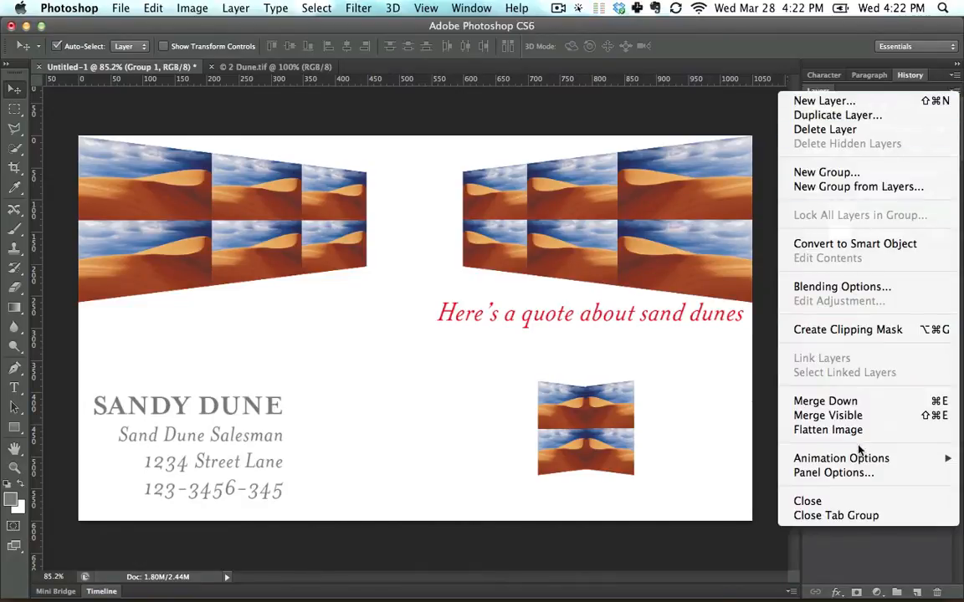
click(867, 474)
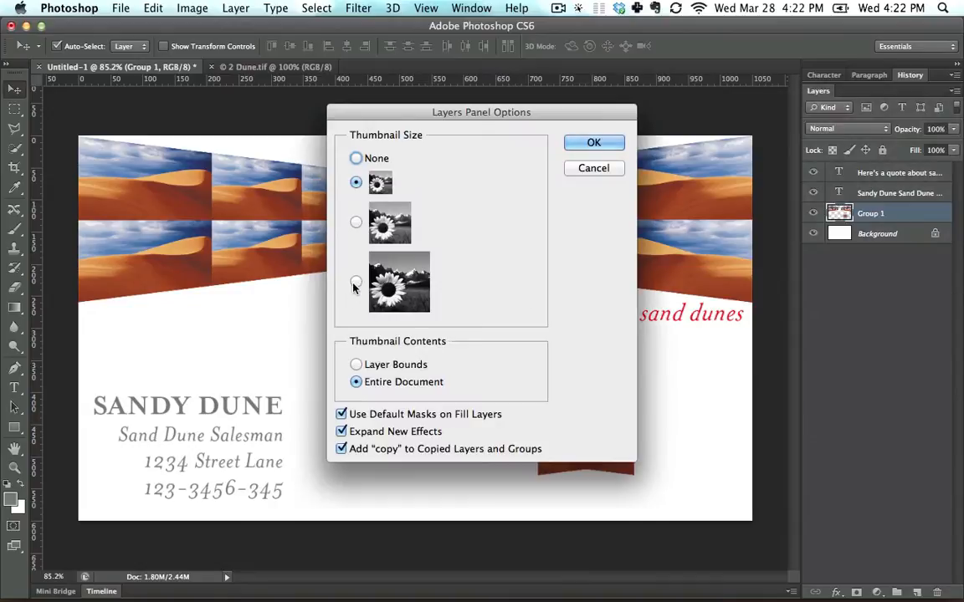
click(356, 282)
click(593, 143)
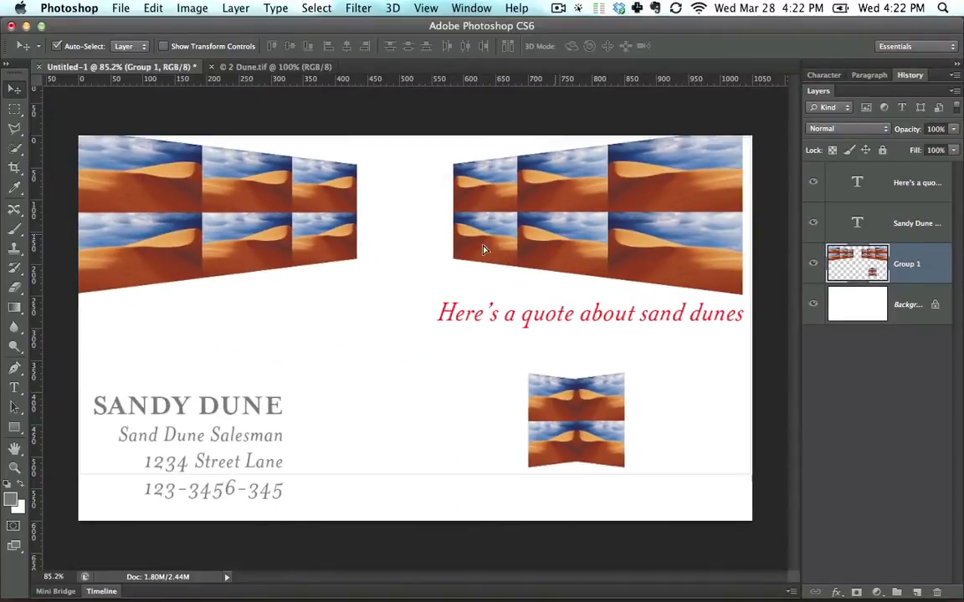
drag(482, 250, 577, 241)
key(super+z)
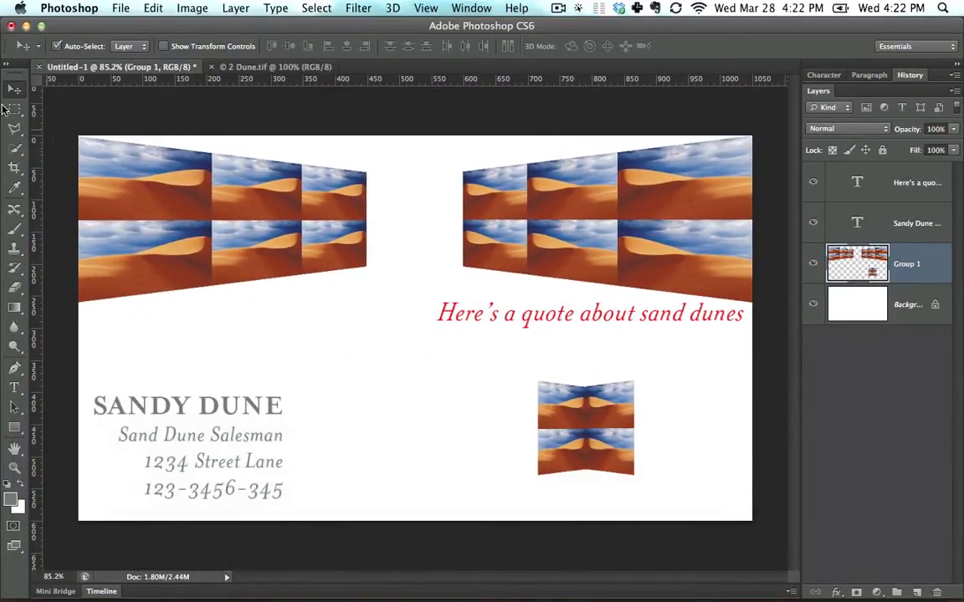
Step: Cut the detached dune panels from the Group 1 layer onto a new layer and move them into the blank space below the quote
click(15, 108)
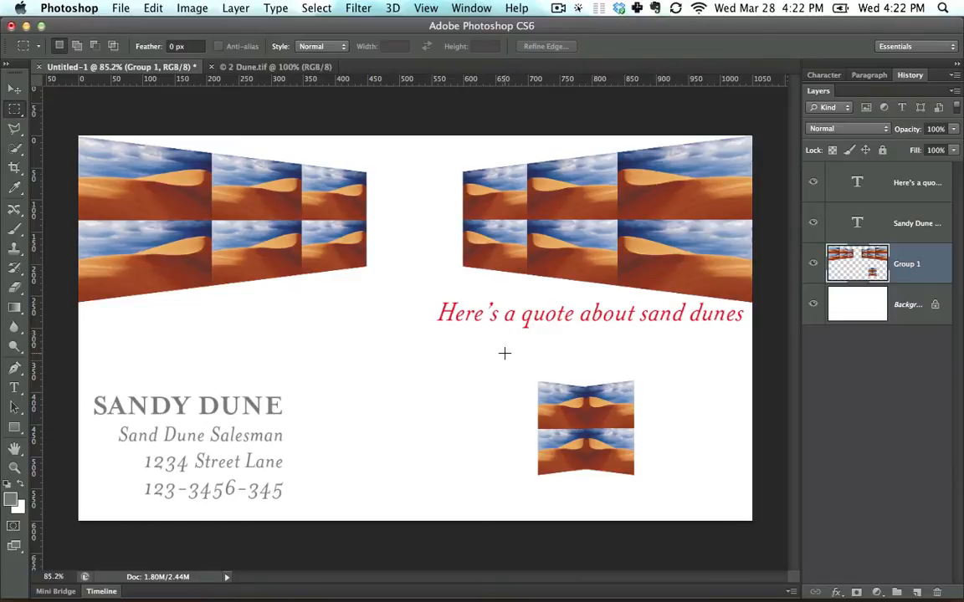
drag(502, 349, 672, 500)
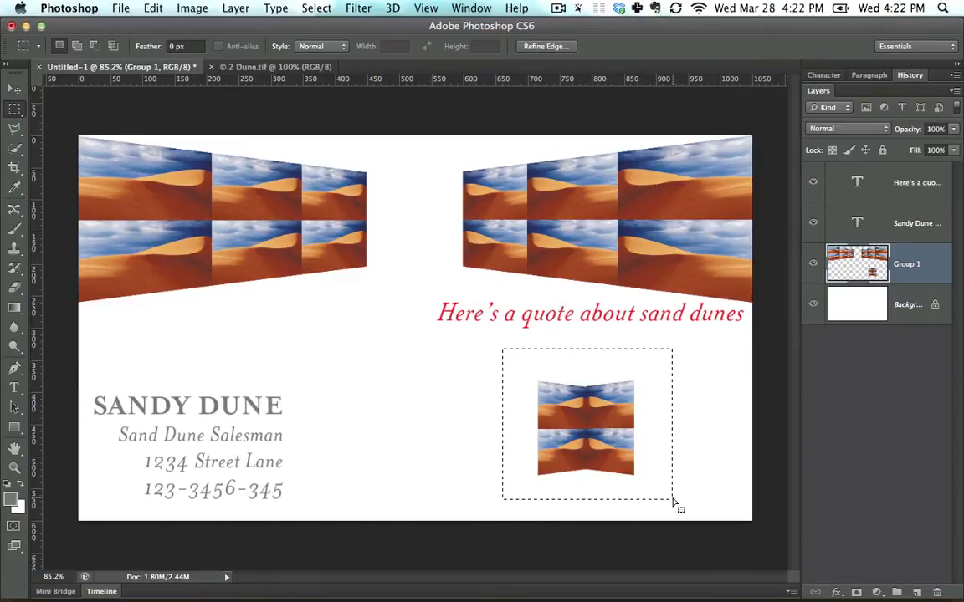
key(super)
key(super+x)
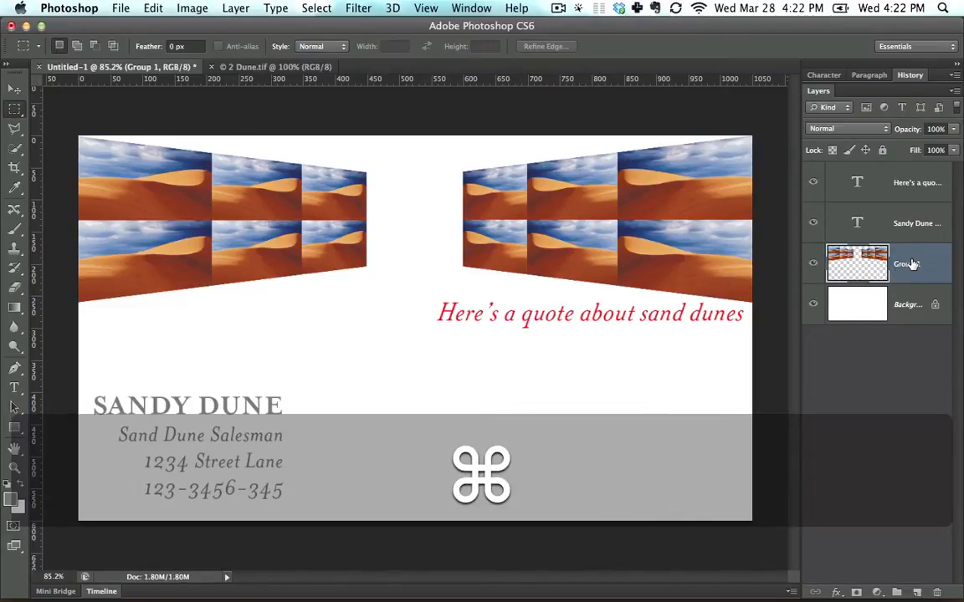
key(super+v)
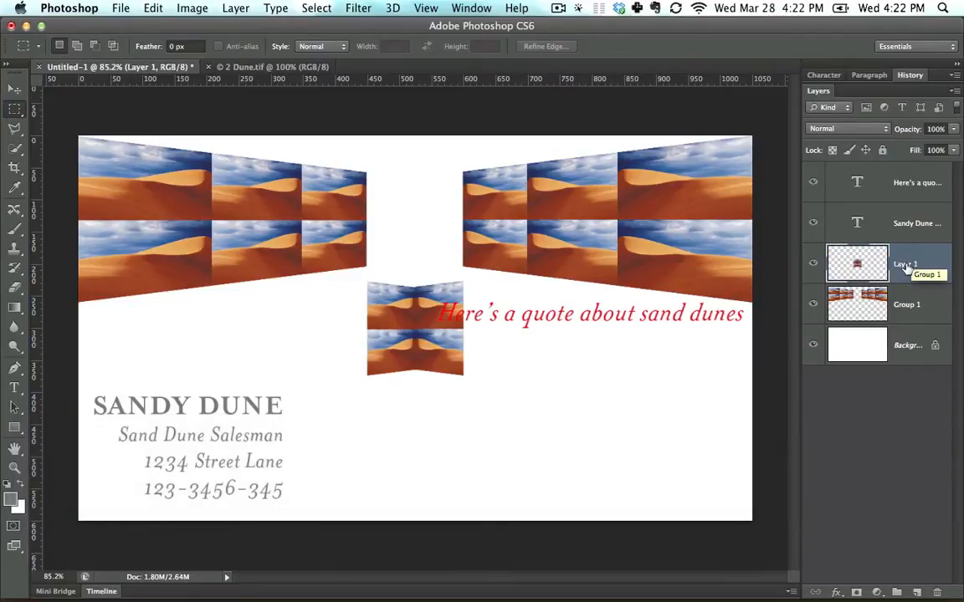
click(14, 89)
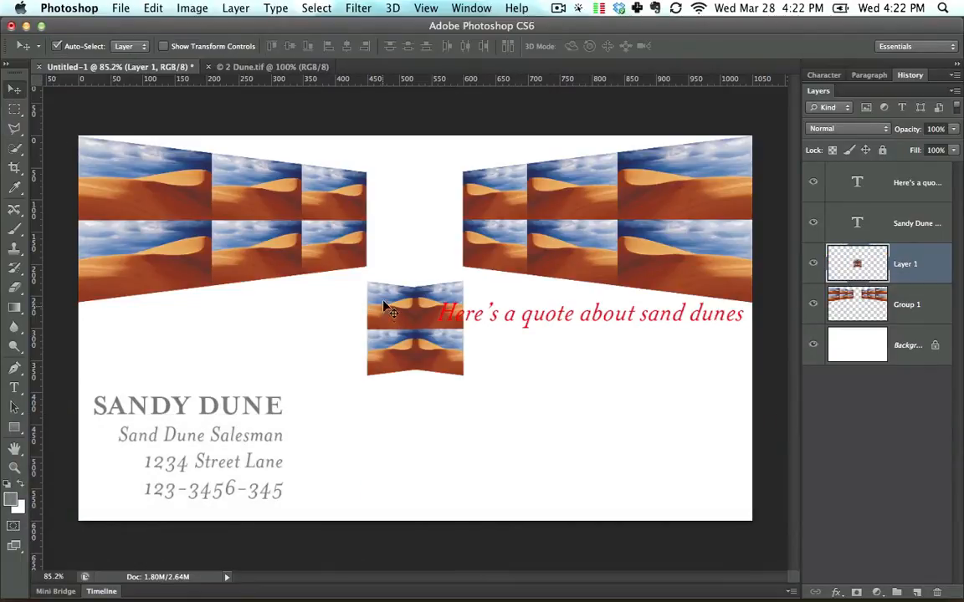
drag(386, 308, 446, 408)
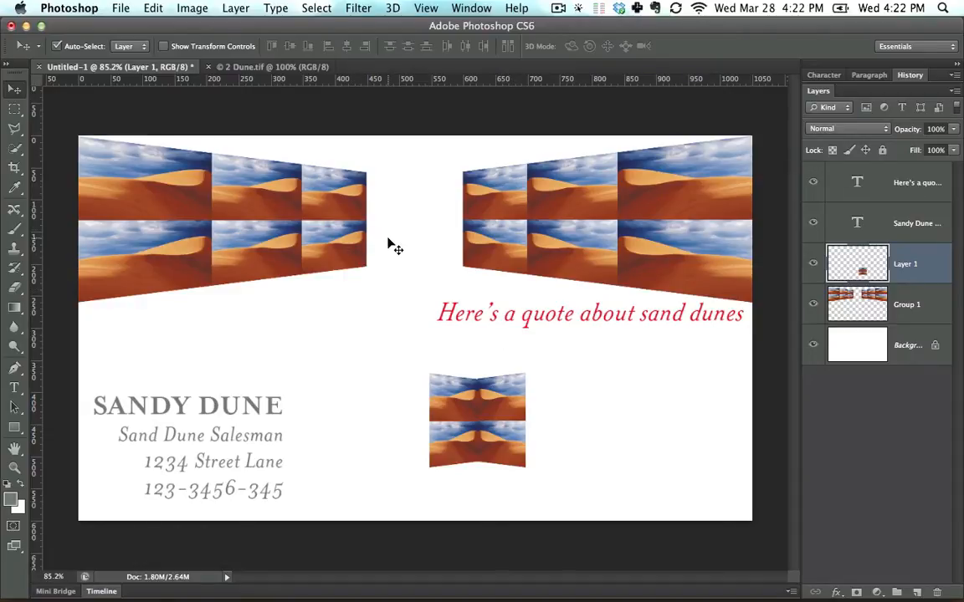
Step: Try to copy the inner lower panel of the left dune block with Layer 1 active, and clear the selection
click(14, 108)
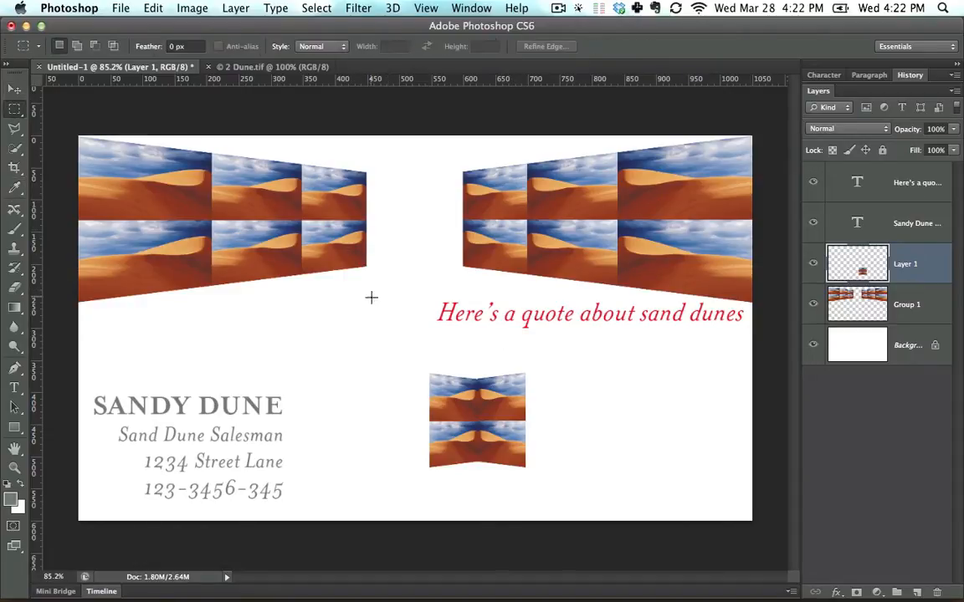
drag(396, 306, 297, 216)
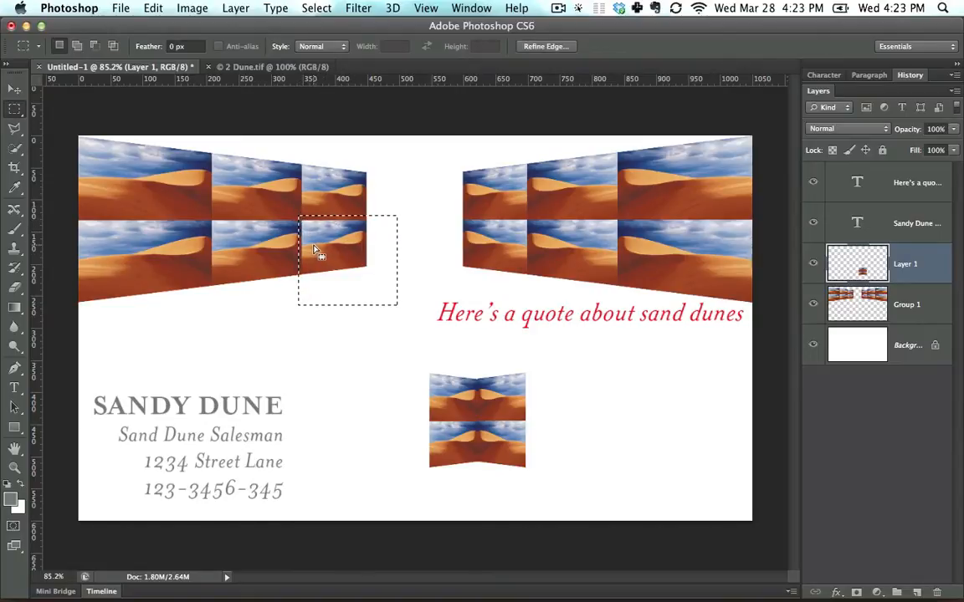
key(super+c)
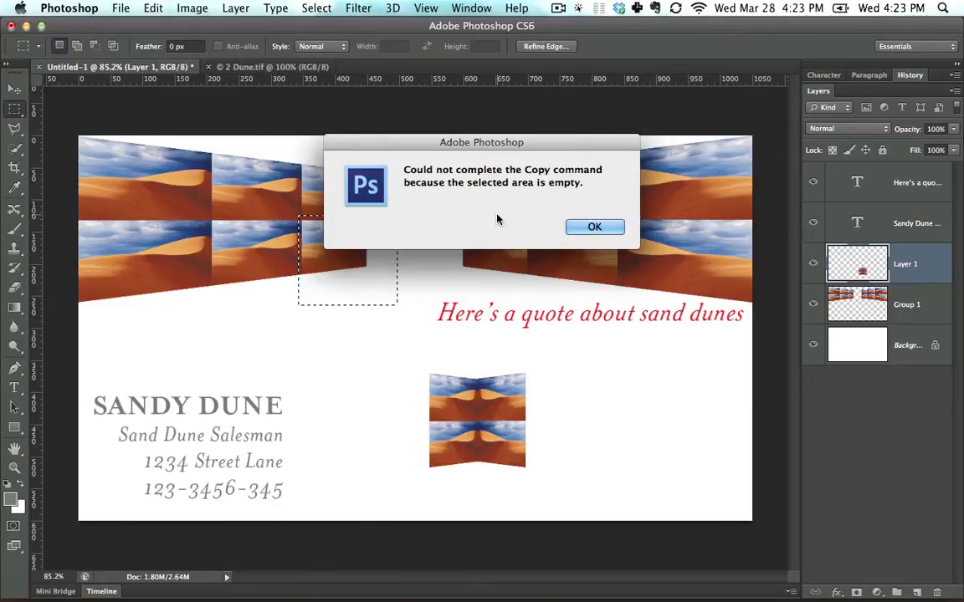
click(616, 229)
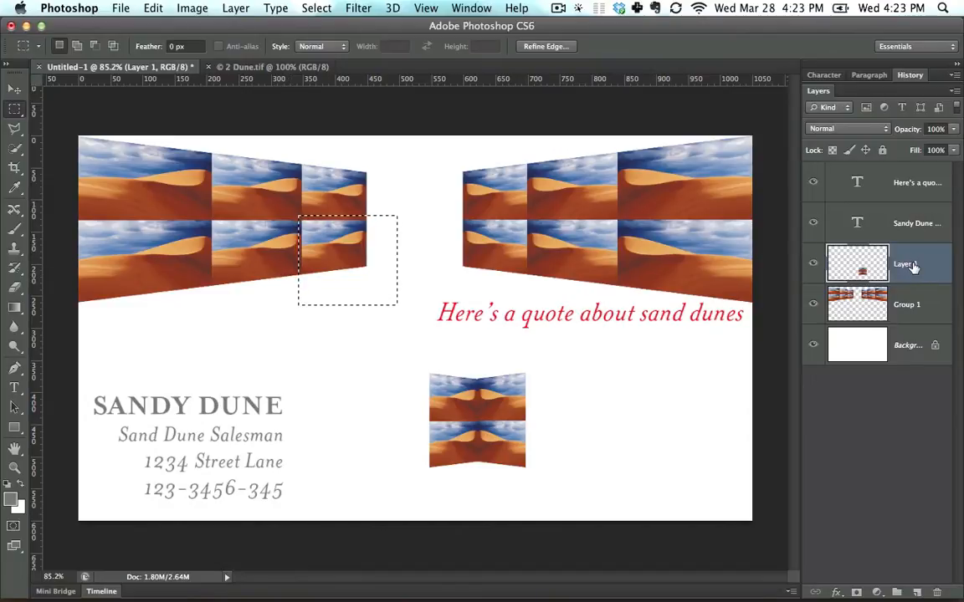
click(576, 181)
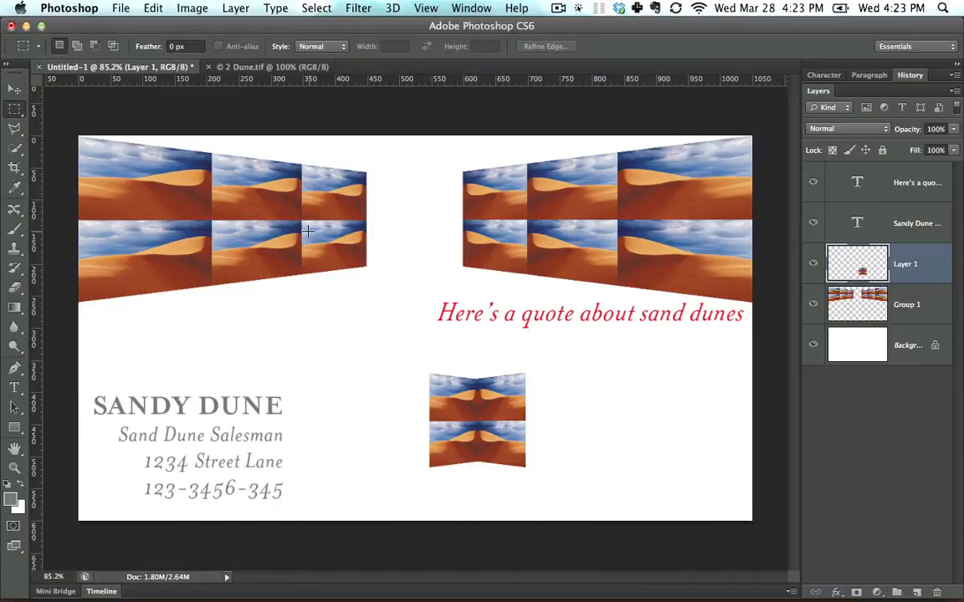
Step: Select the inner lower panel of the left dune block, cut it from the Group 1 layer and paste it as a new layer
drag(337, 251, 384, 282)
key(super+c)
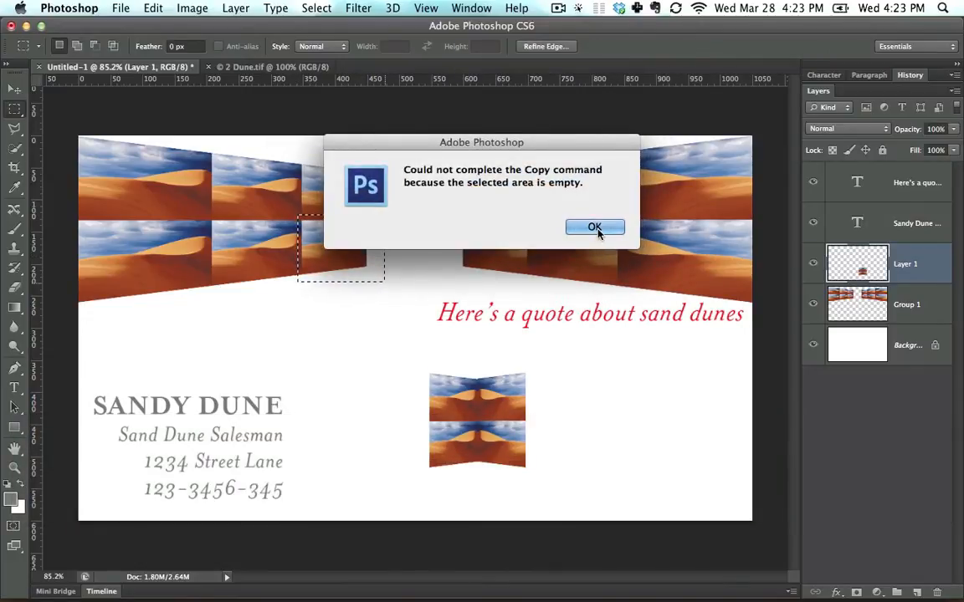
click(597, 228)
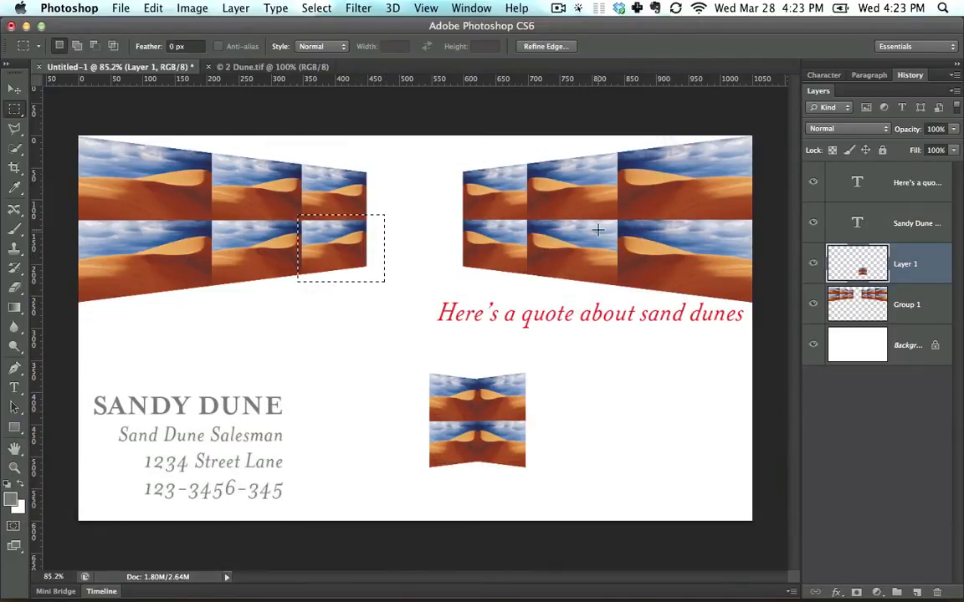
click(14, 92)
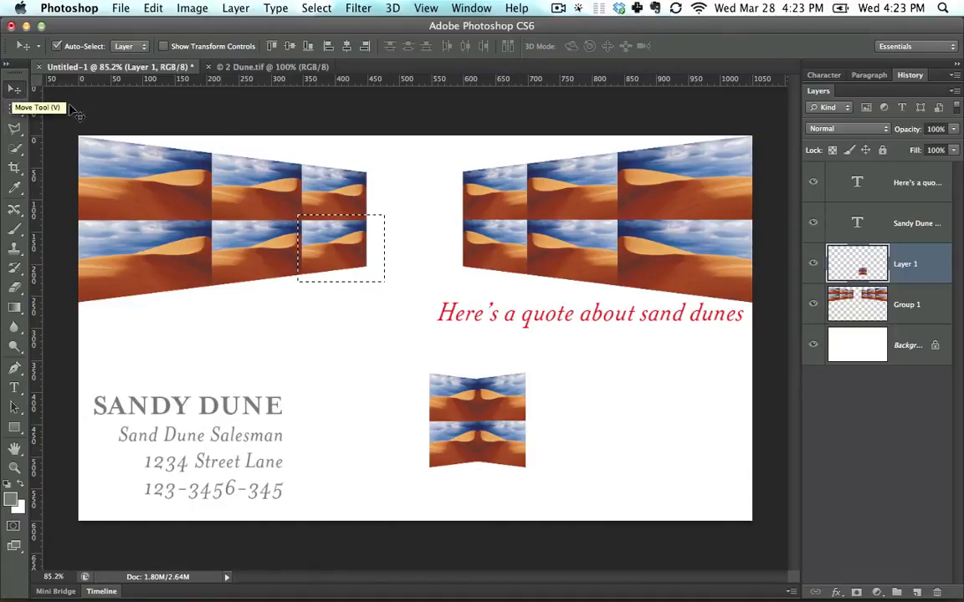
click(539, 201)
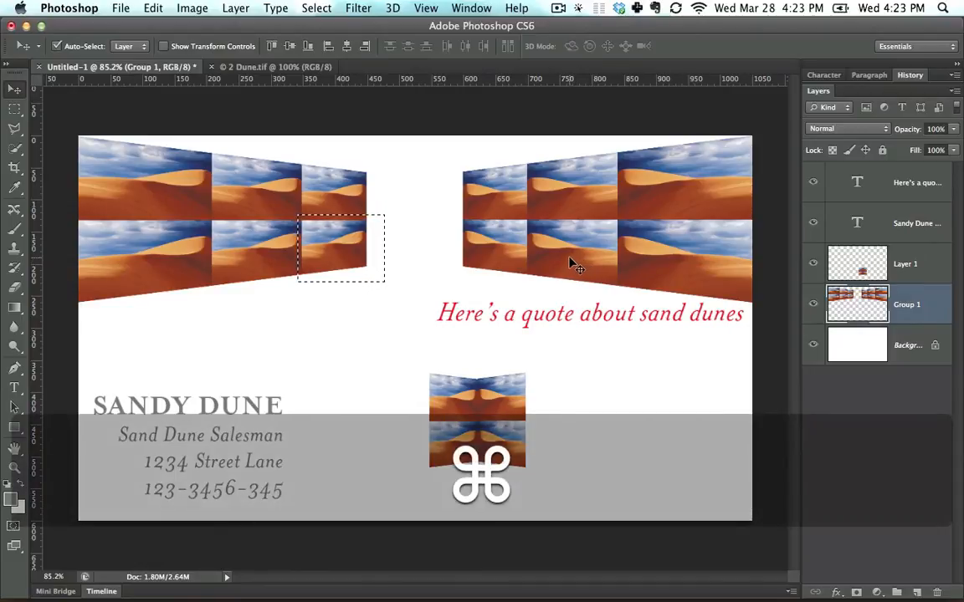
key(super+x)
key(super+v)
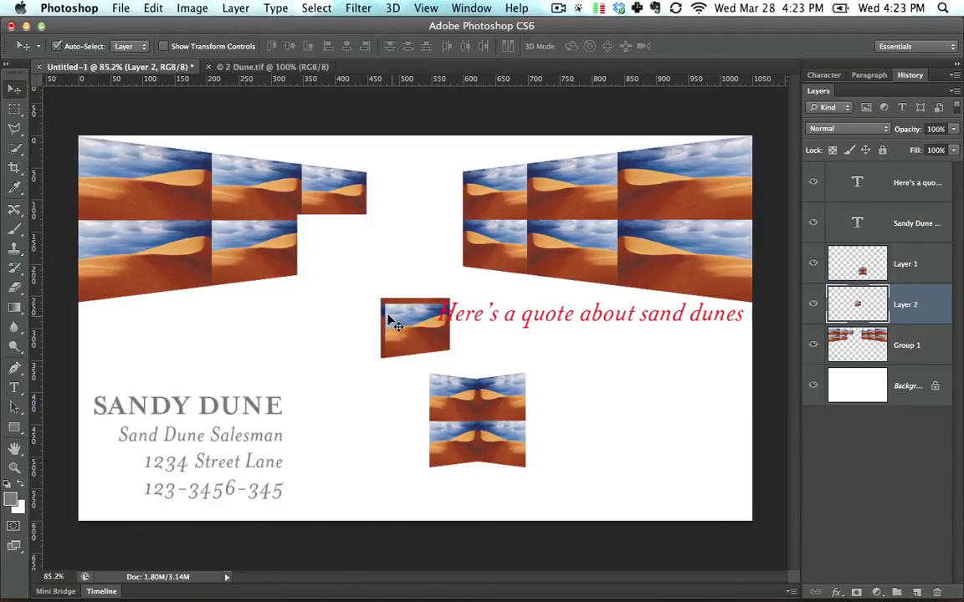
Step: Move the pasted panel back into the gap in the left dune block, nudging it up to close the seam
drag(395, 320, 319, 308)
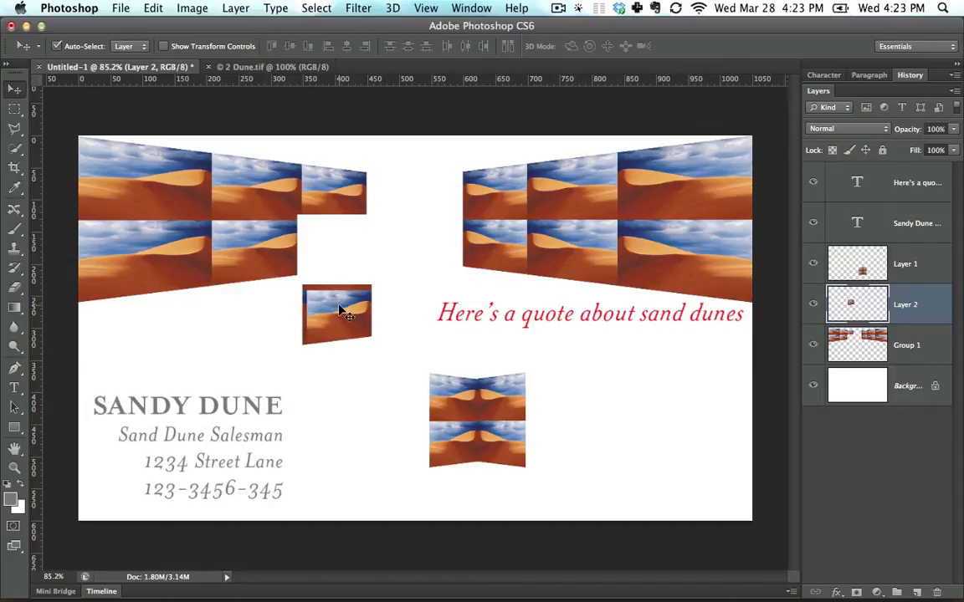
drag(338, 307, 335, 242)
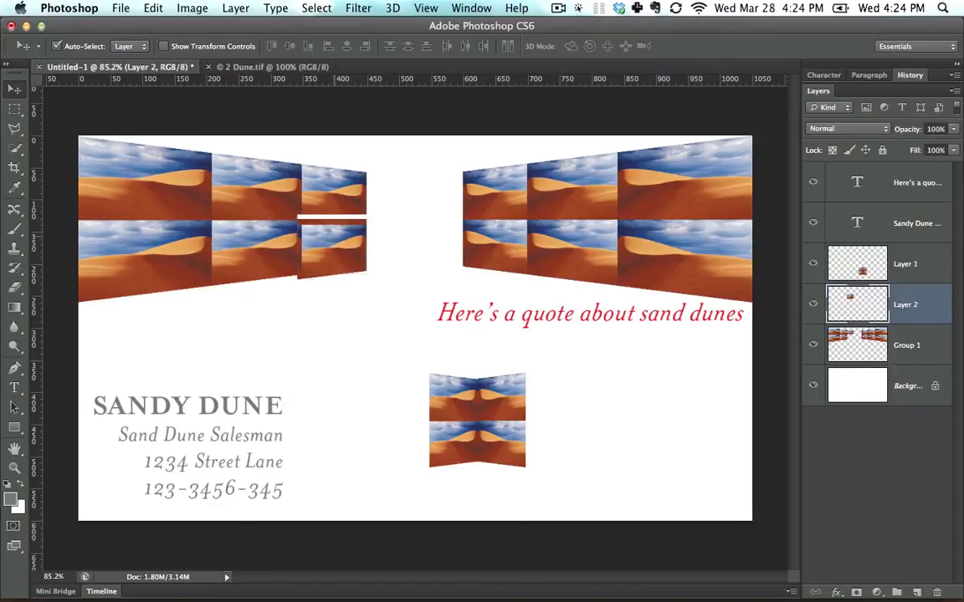
key(Up)
key(Up)
key(Up)
key(Up)
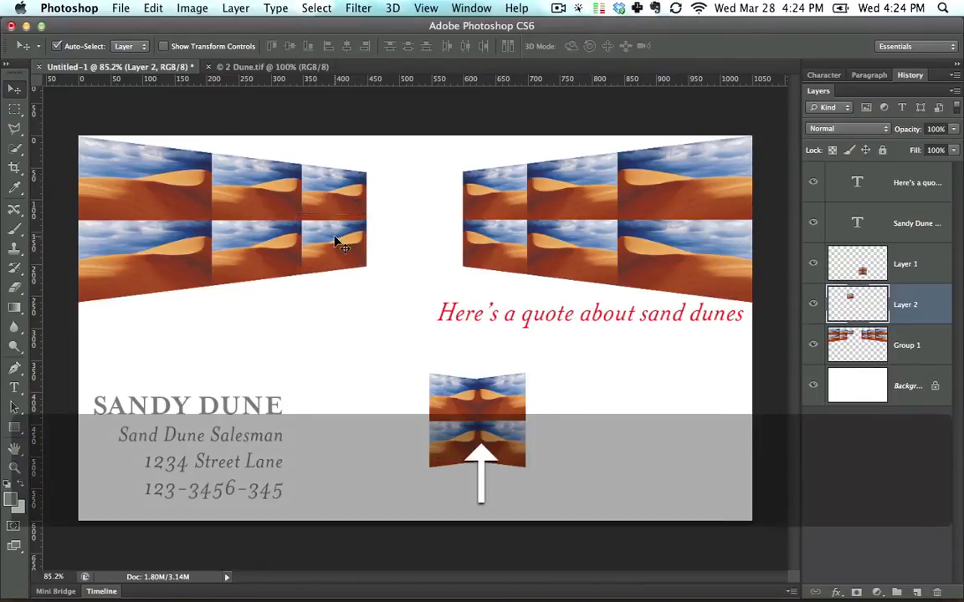
Step: Move the centre dune panels back into the gap between the two blocks, and try moving the Group 1 layer down
drag(467, 450, 398, 227)
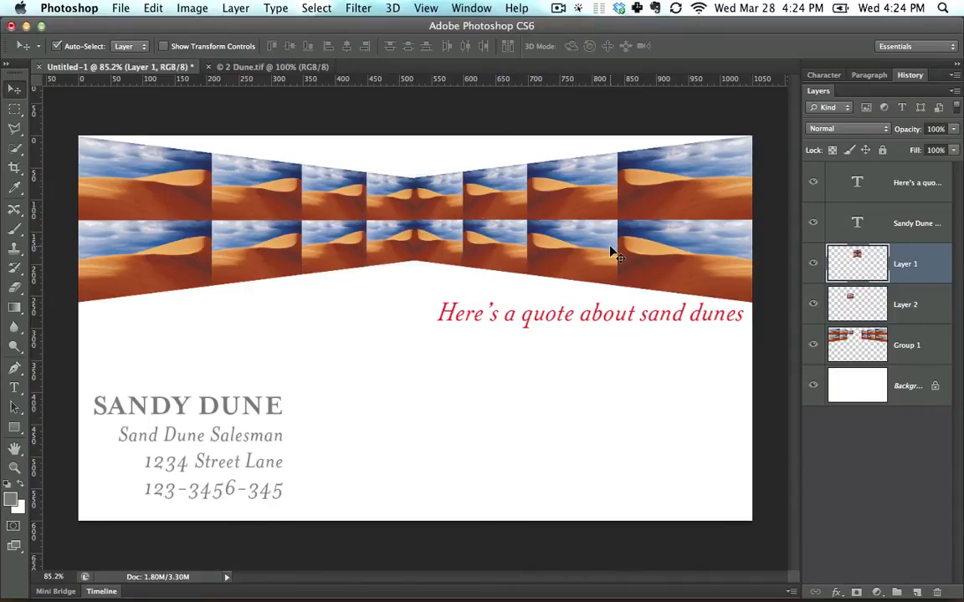
drag(679, 251, 559, 374)
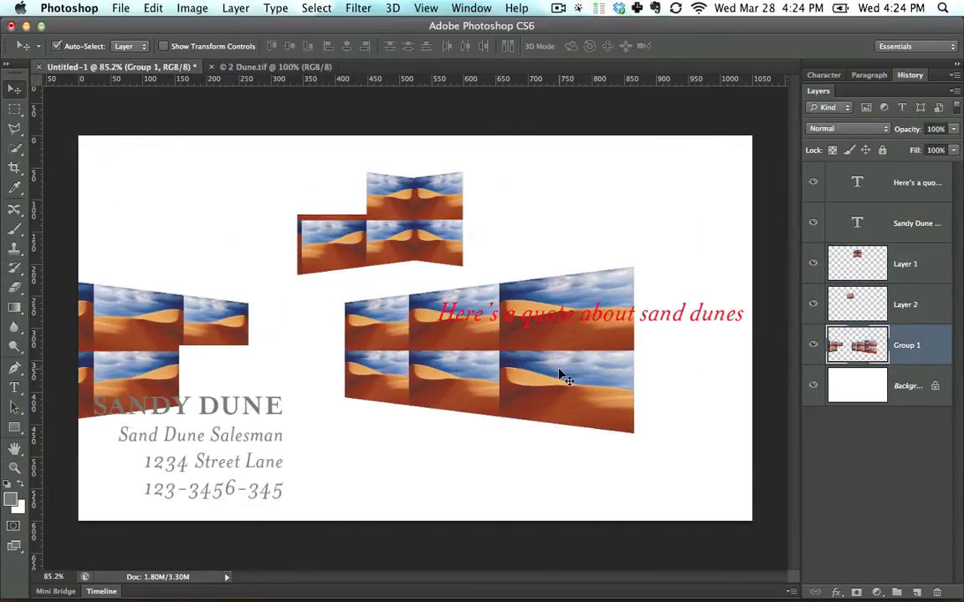
key(super+z)
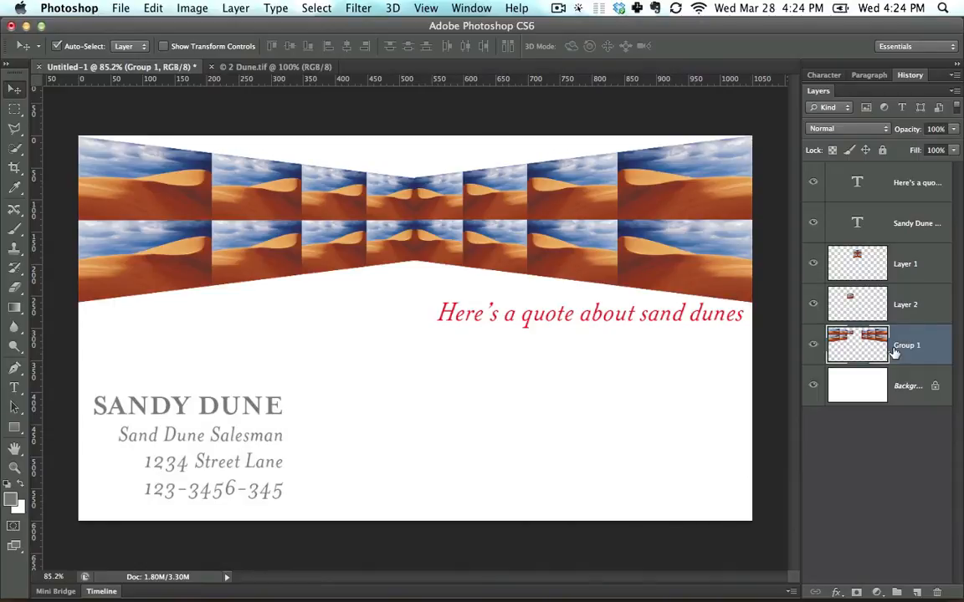
Step: Merge Layer 1, Layer 2 and Group 1 into one layer, and try moving the merged dune artwork down the card
shift+click(906, 269)
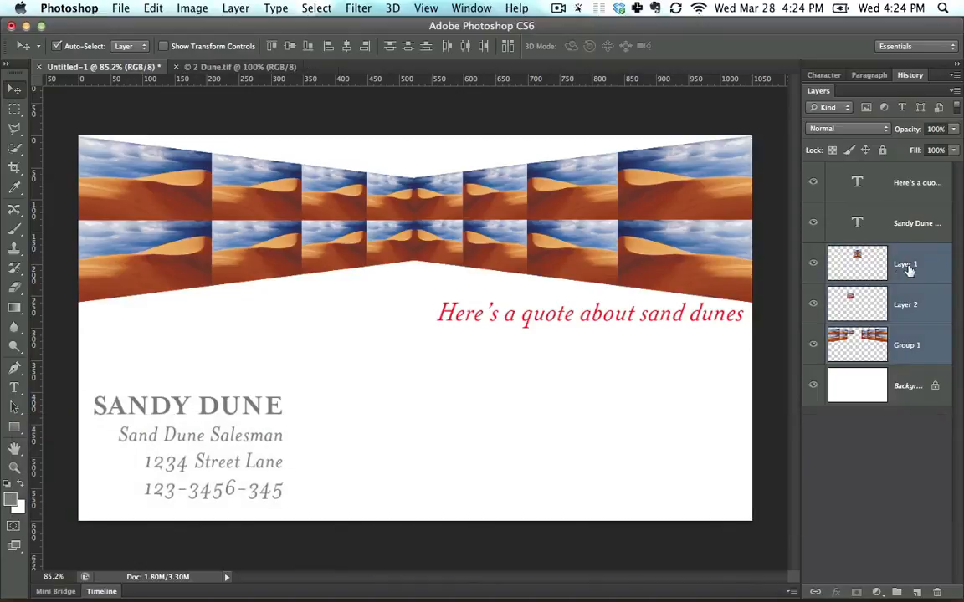
right_click(909, 270)
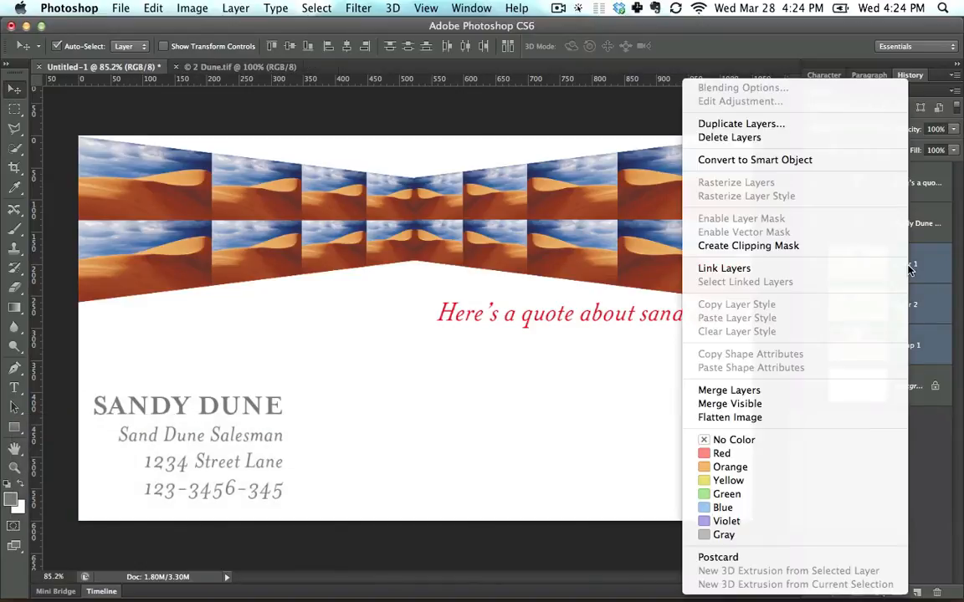
click(820, 395)
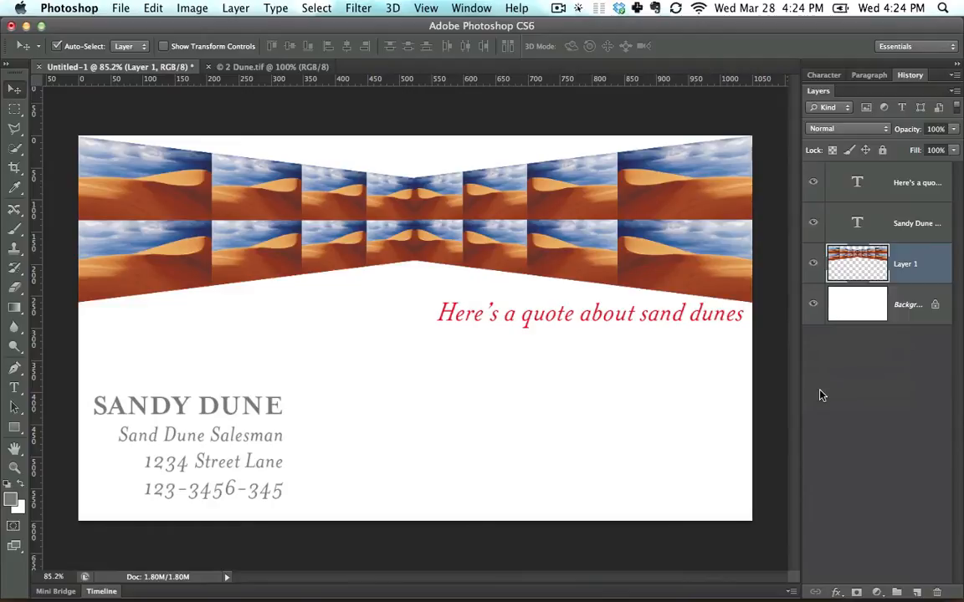
drag(610, 172, 600, 268)
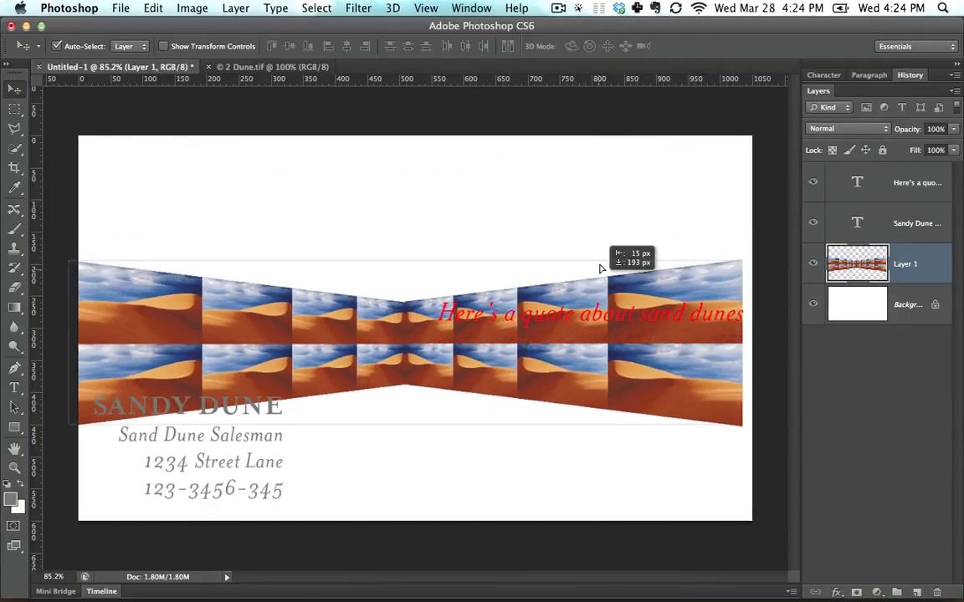
key(super+z)
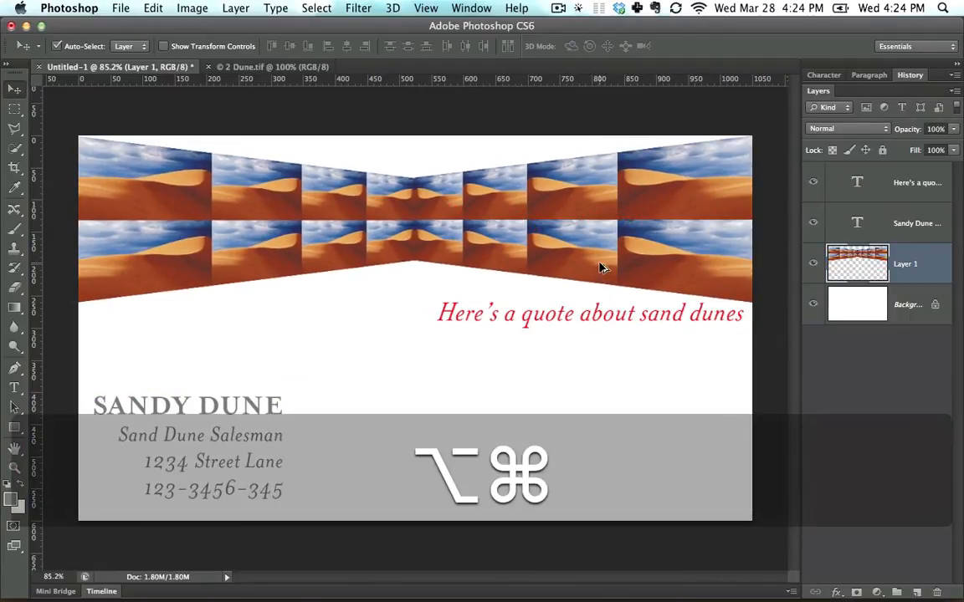
Step: Step back through the history to the last Link Layers state, before the dune layers were first merged, and check that state in the history
key(alt+super+z)
key(alt+super+z)
key(alt+super+z)
key(alt+super+z)
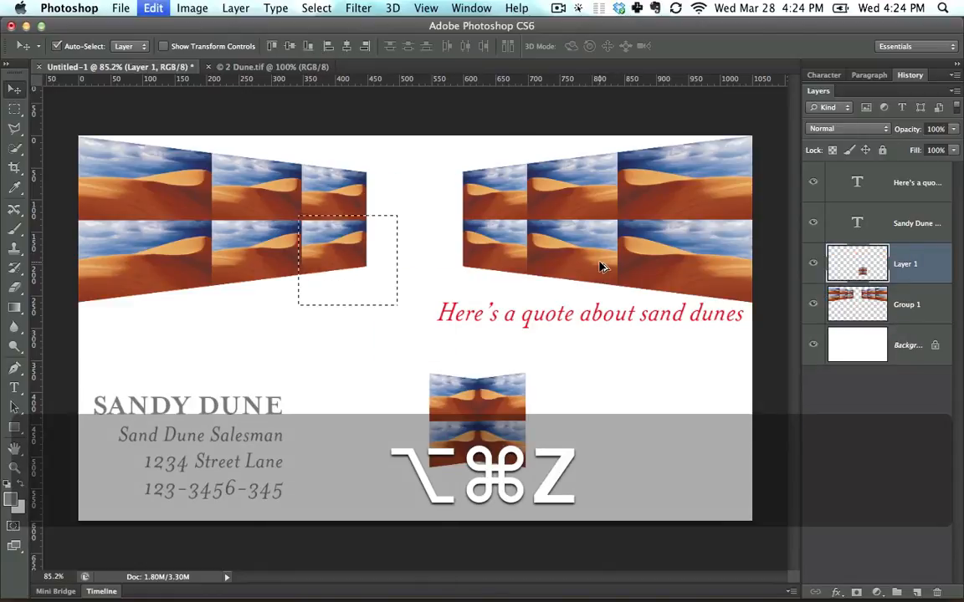
key(alt+super+z)
key(alt+super+z)
key(alt+super+z)
key(alt+super+z)
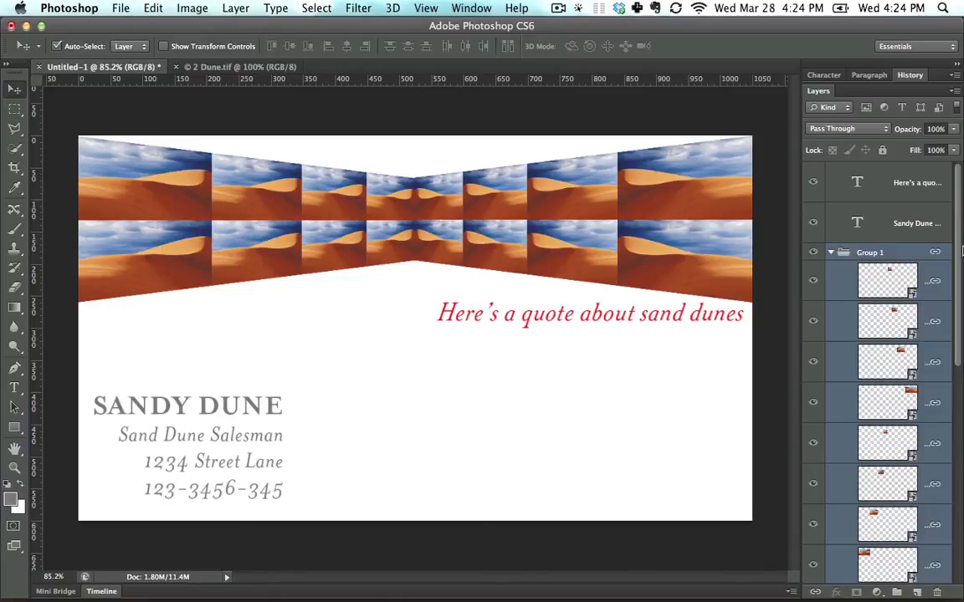
drag(960, 213, 961, 362)
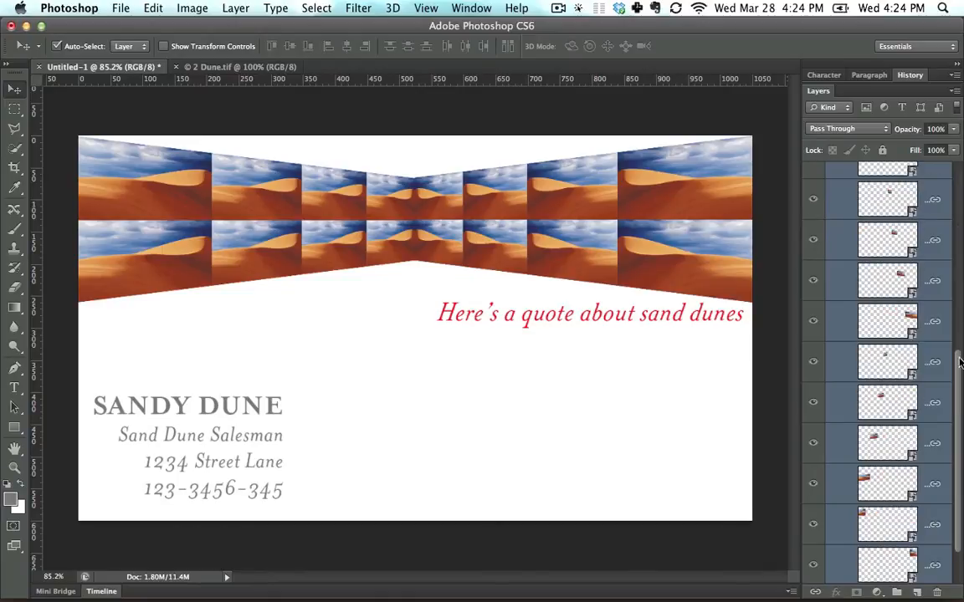
click(909, 75)
drag(957, 143, 956, 113)
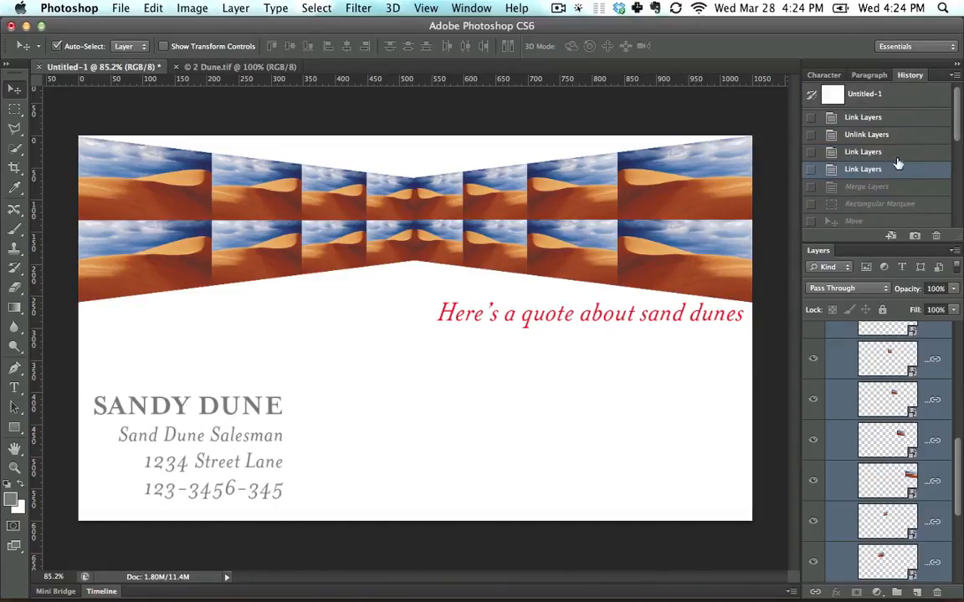
click(909, 75)
Step: Select all the dune image layers in Group 1 and unlink them, testing with a trial move of one lower-row panel that is undone
click(927, 275)
scroll(920, 276, down, 1)
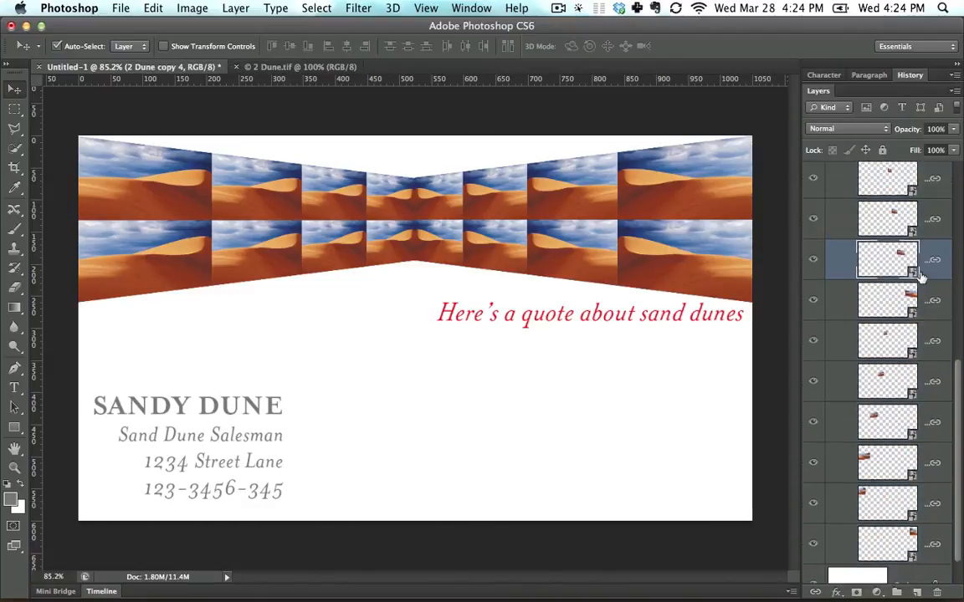
scroll(920, 276, up, 4)
click(950, 279)
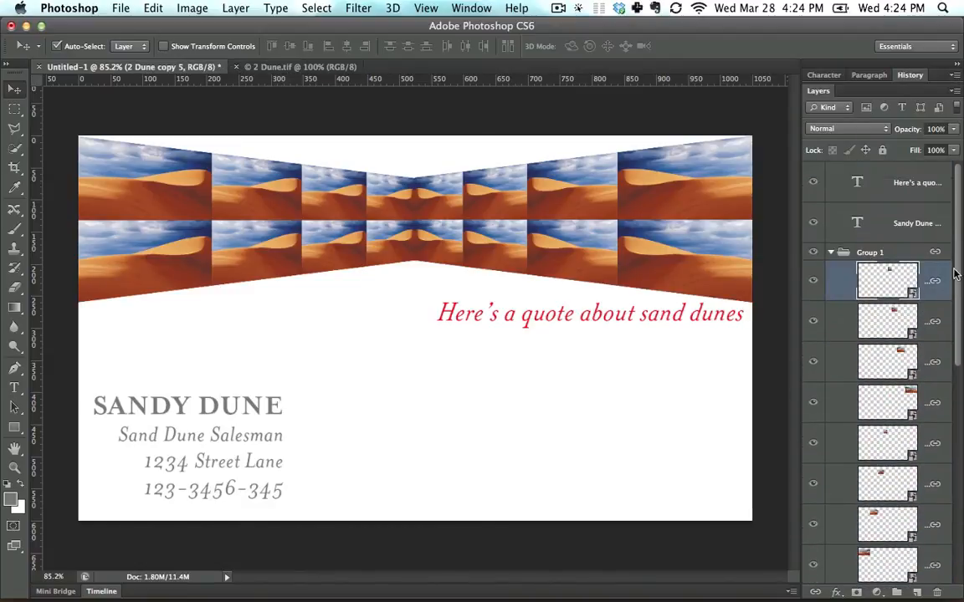
scroll(921, 335, down, 5)
shift+click(884, 523)
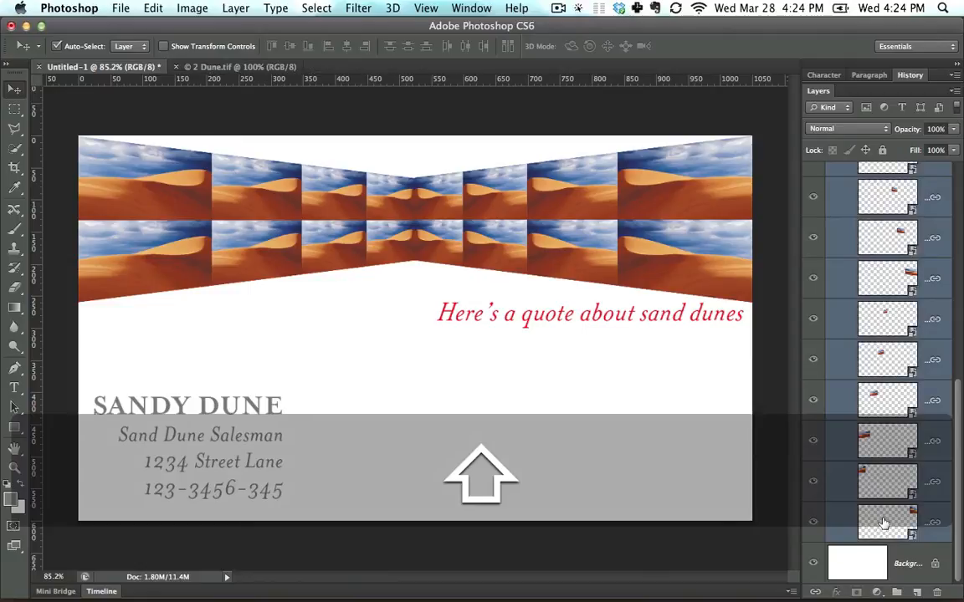
click(816, 593)
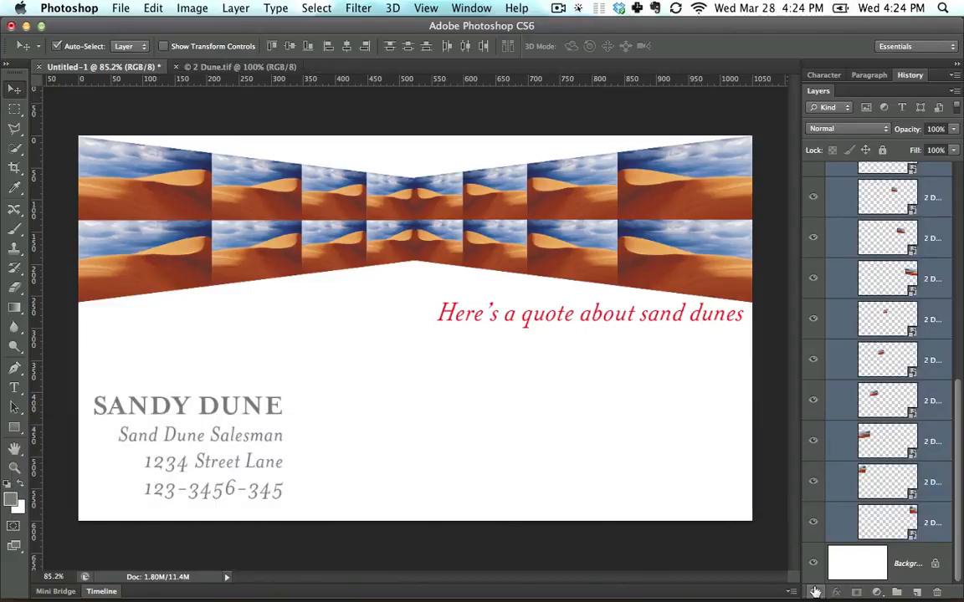
drag(575, 266, 583, 434)
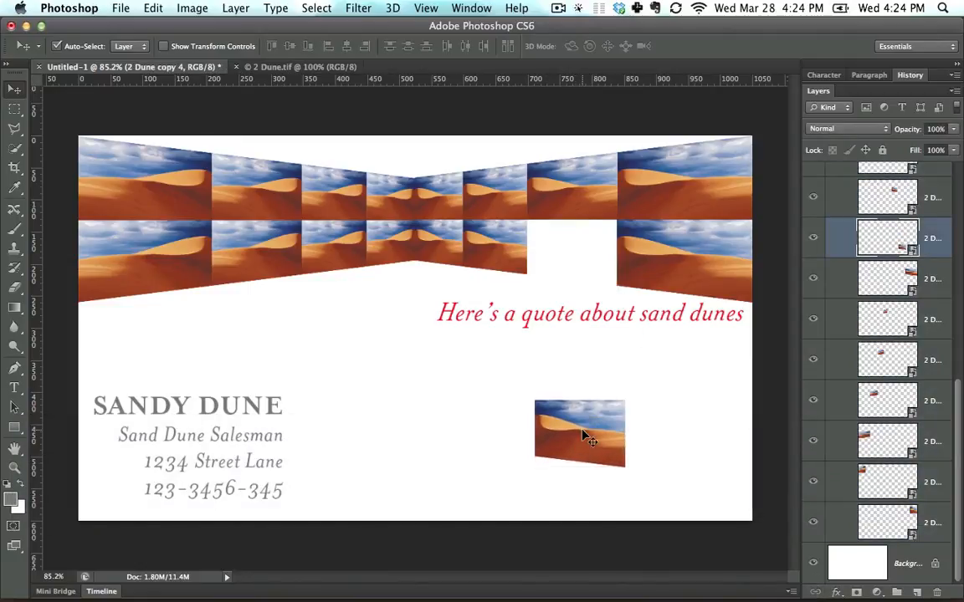
key(super+z)
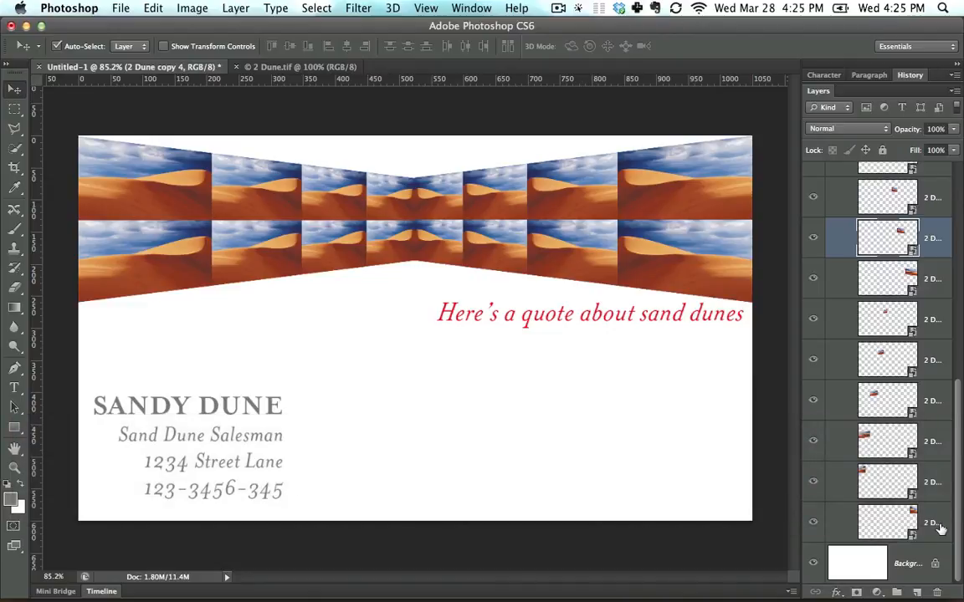
Step: Select all the dune image layers inside Group 1 and merge them into a single layer within the group
click(940, 525)
scroll(959, 475, up, 10)
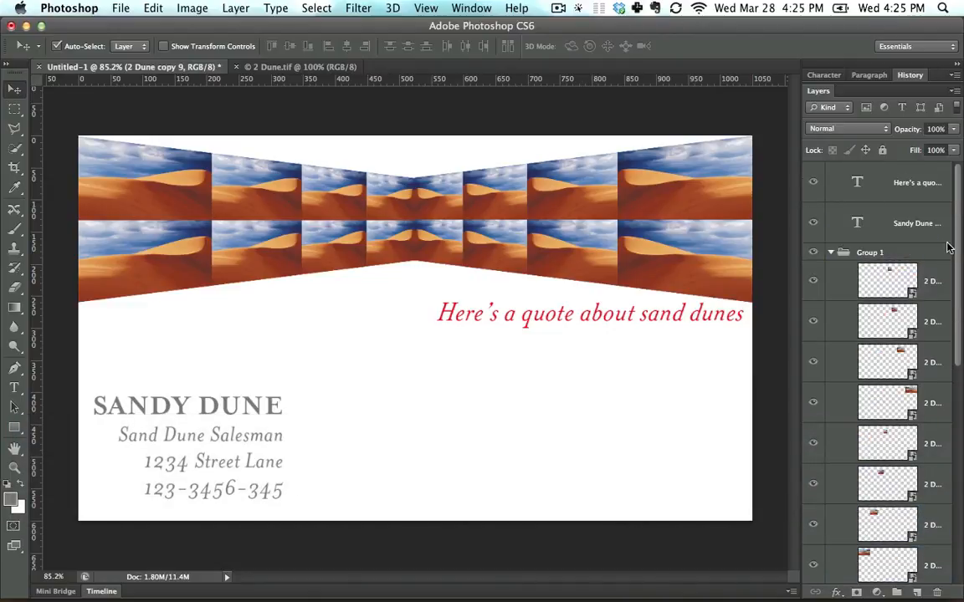
shift+click(931, 282)
right_click(923, 272)
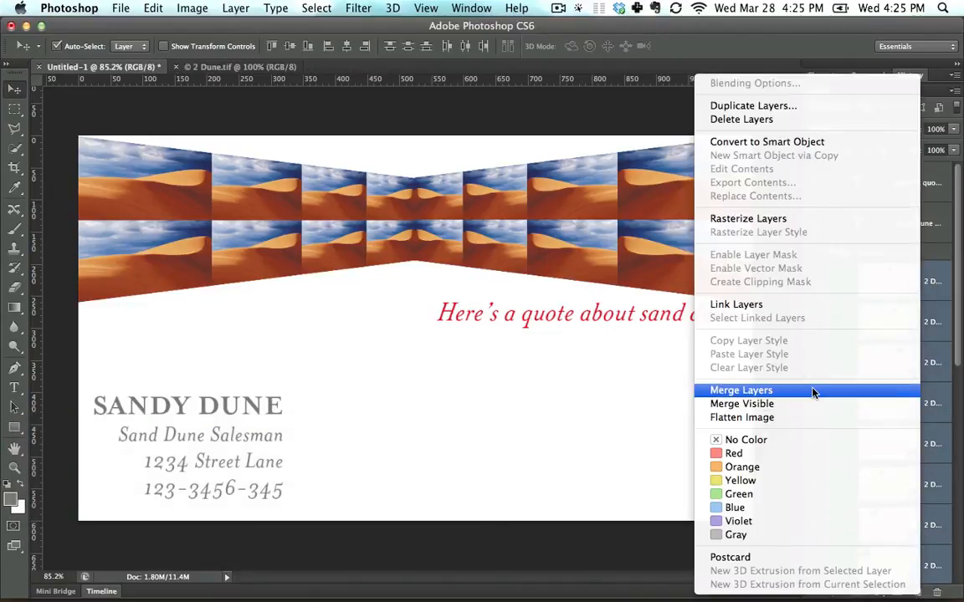
click(748, 390)
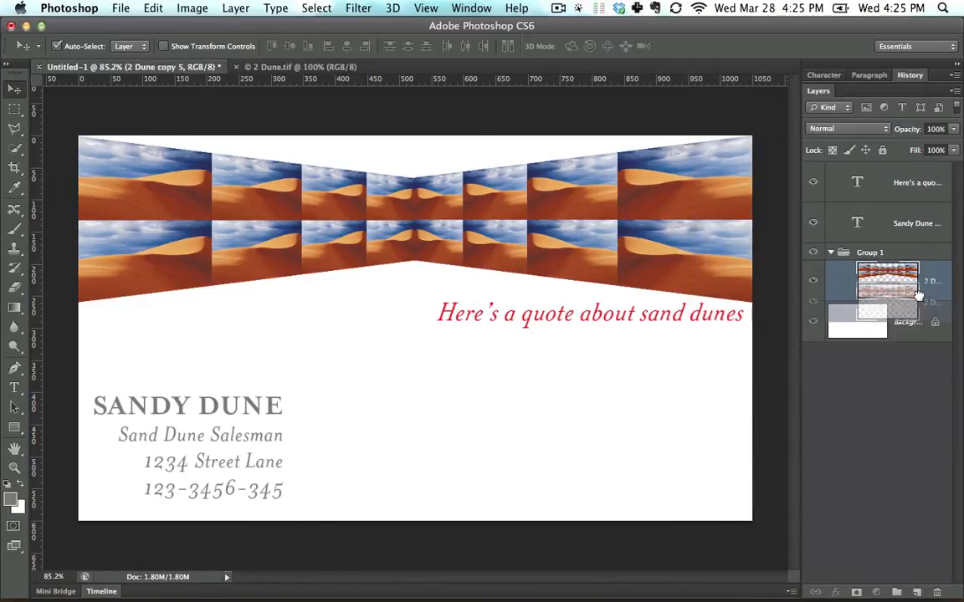